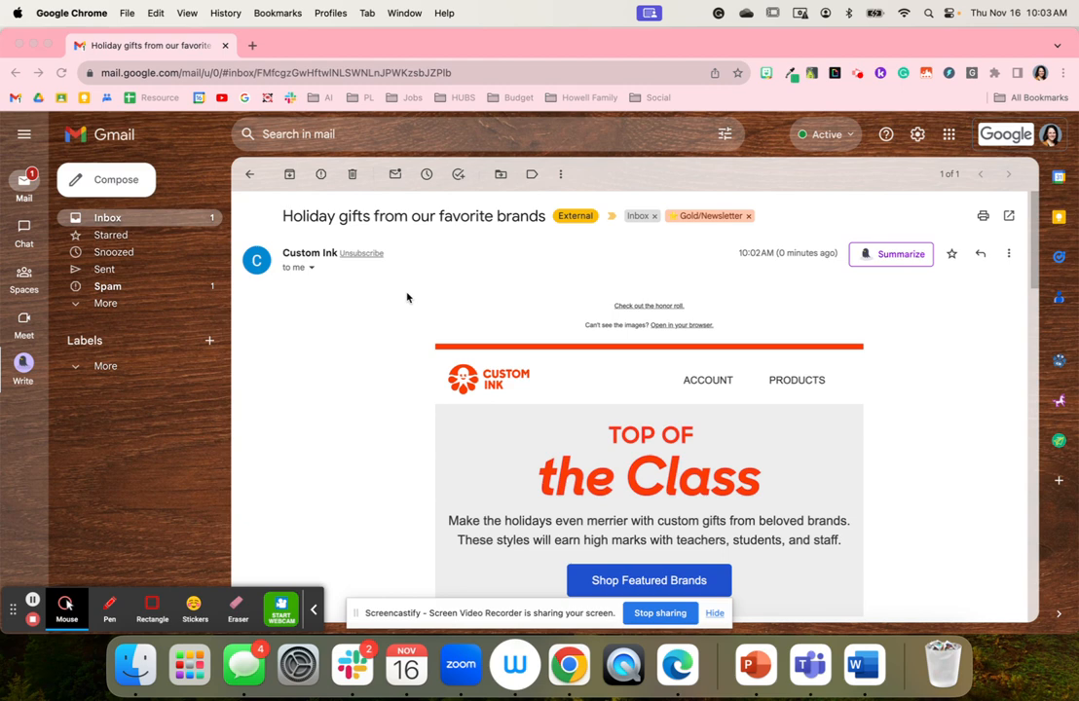
click(562, 175)
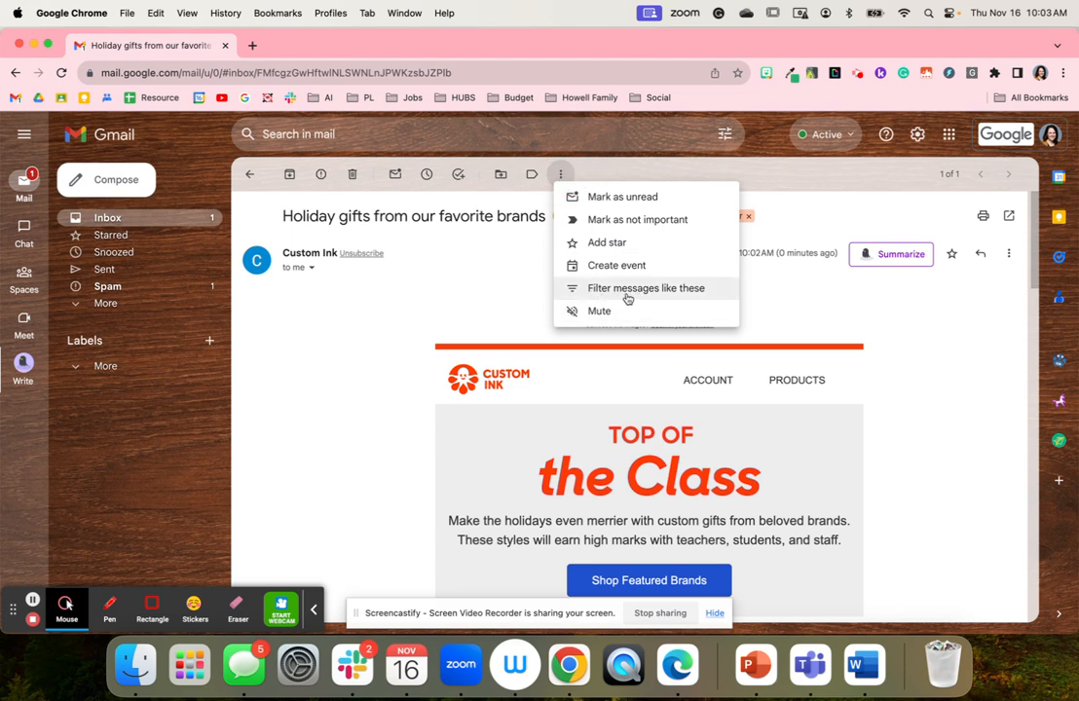
click(443, 272)
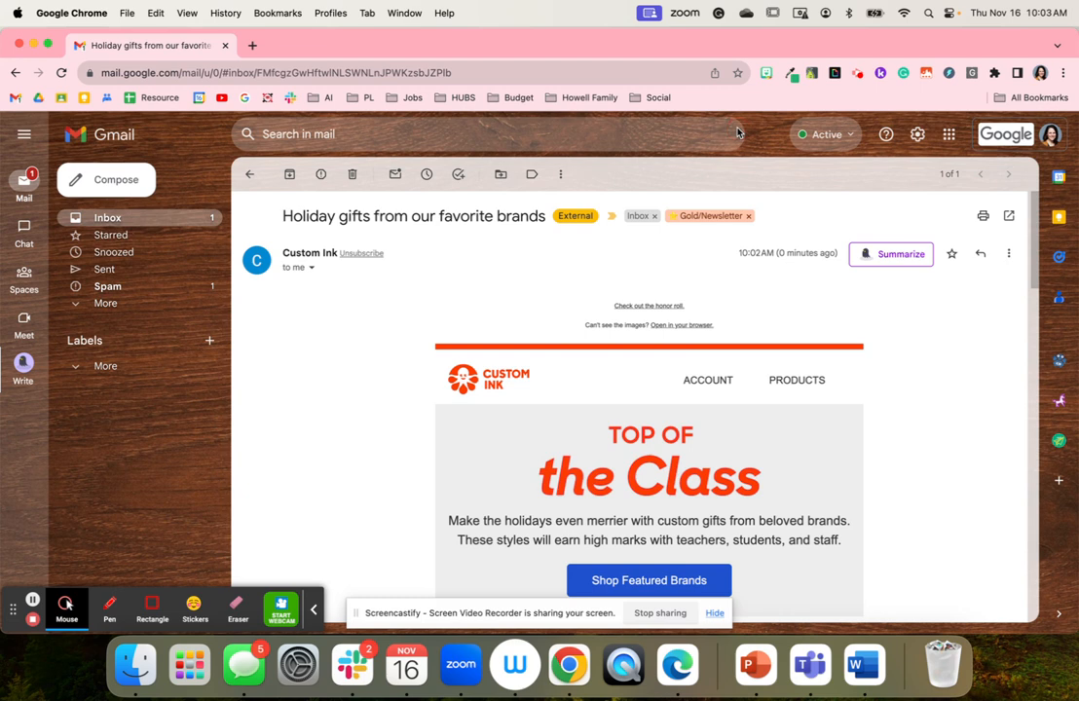
click(725, 134)
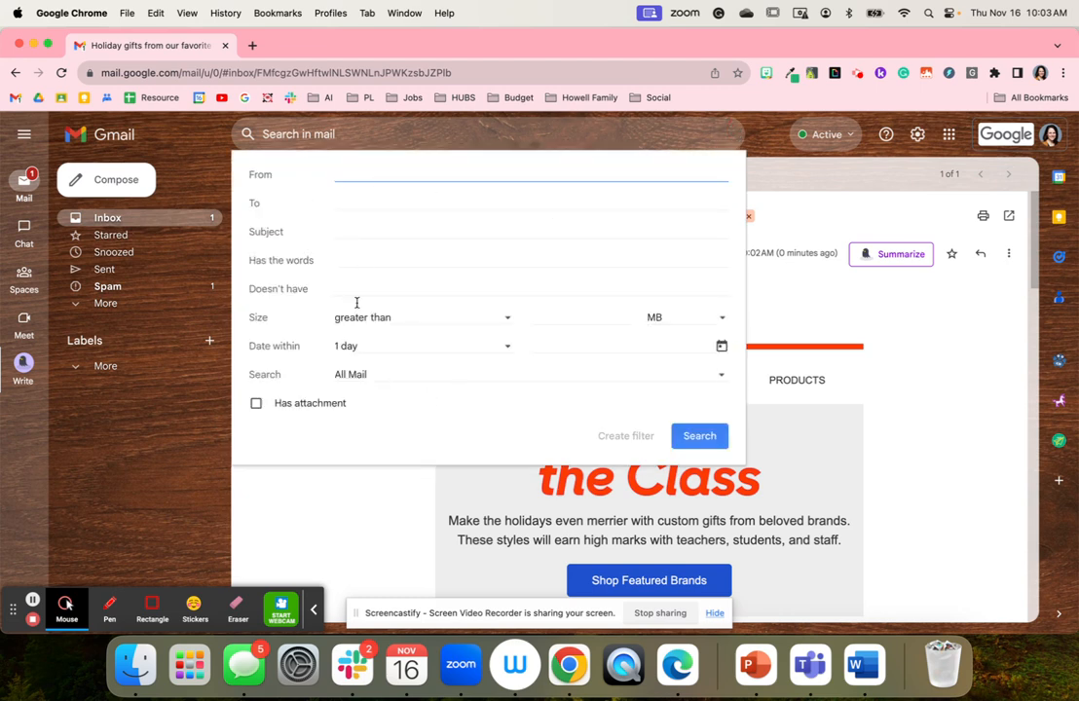
key(Escape)
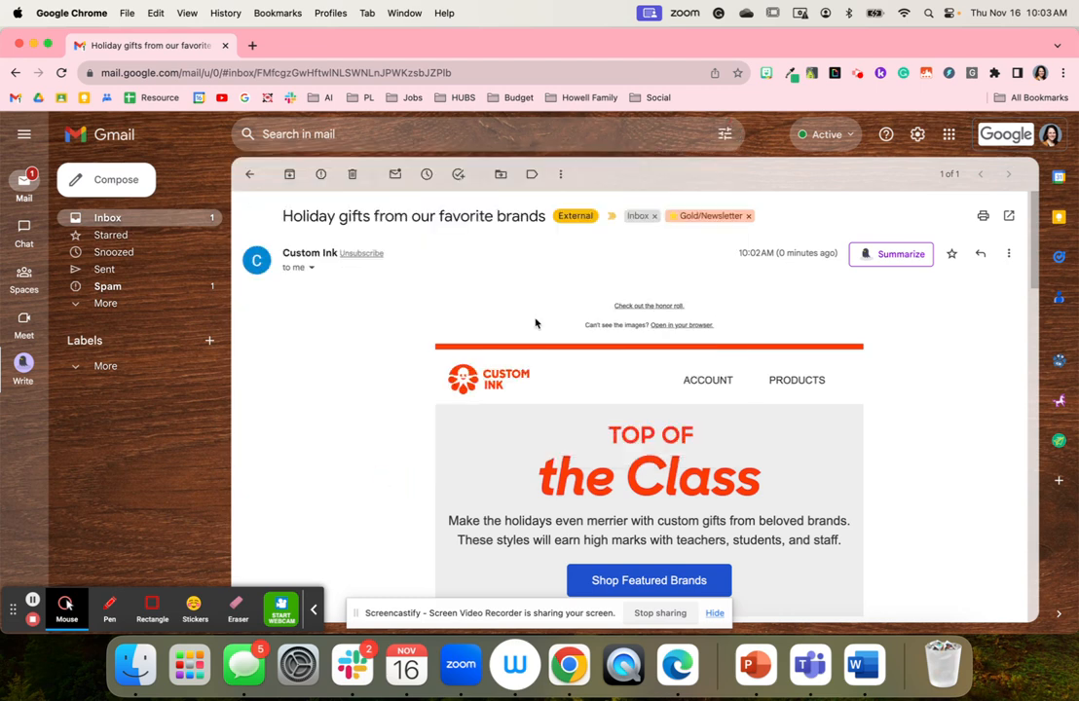
click(725, 136)
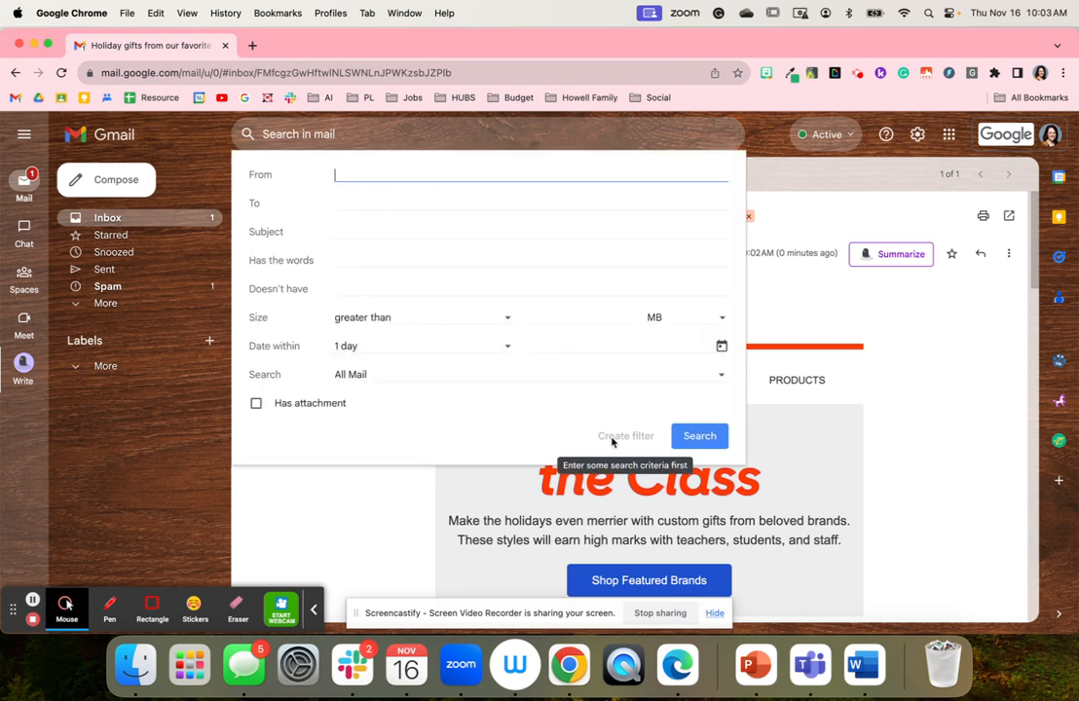
text(stephanie)
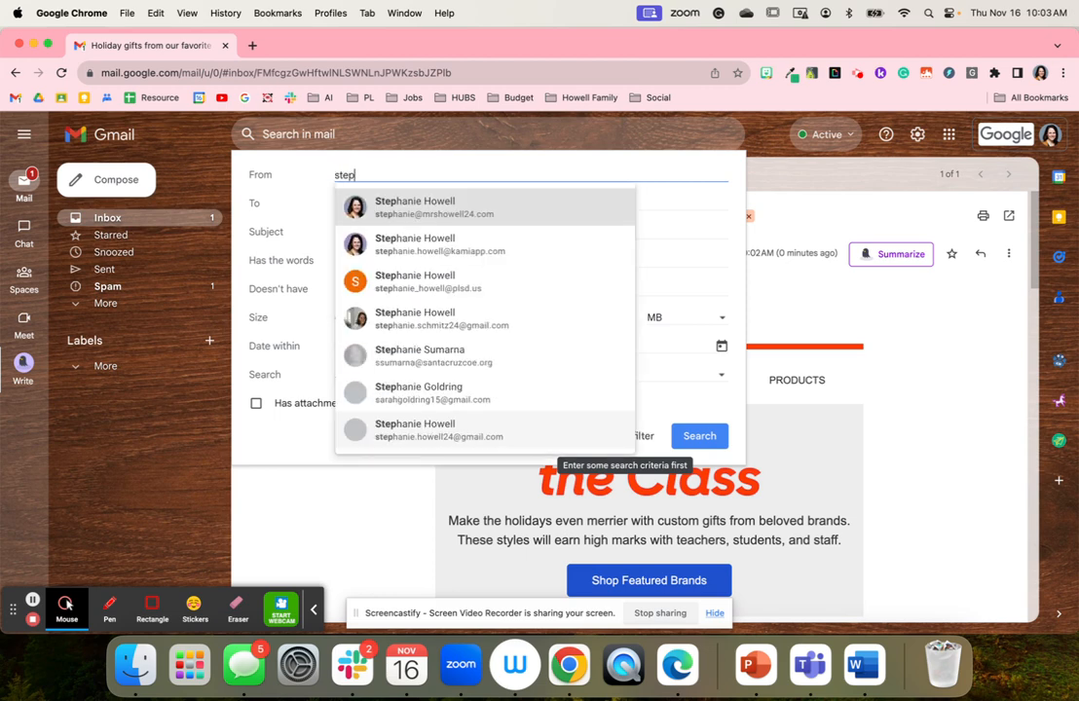
click(520, 219)
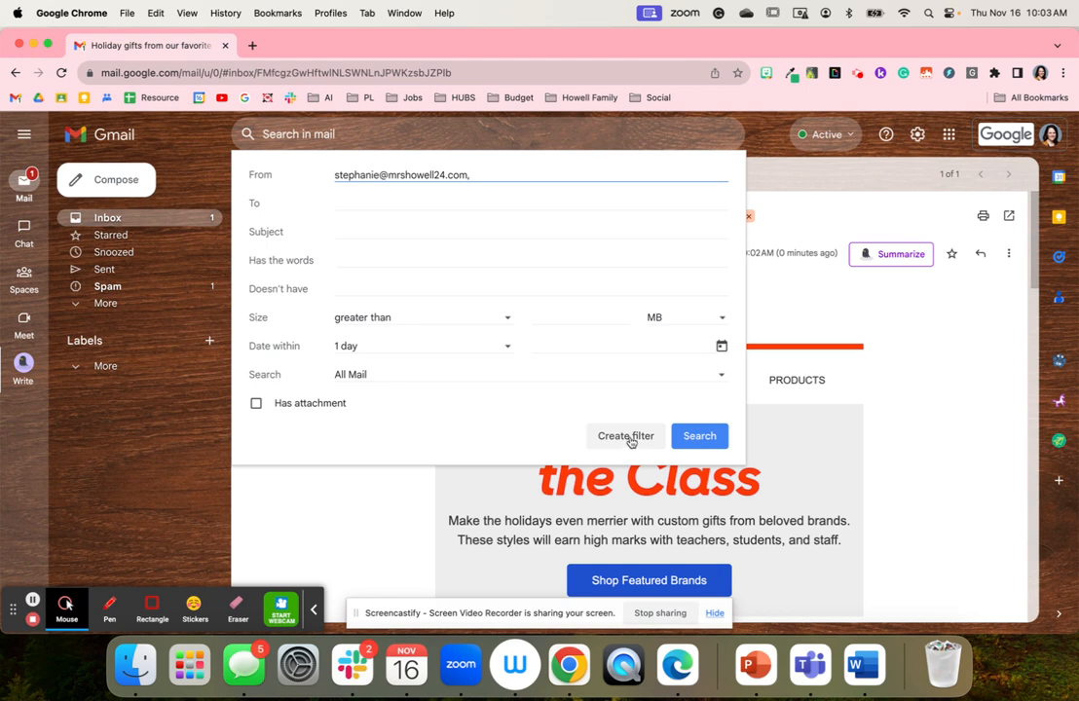
click(386, 514)
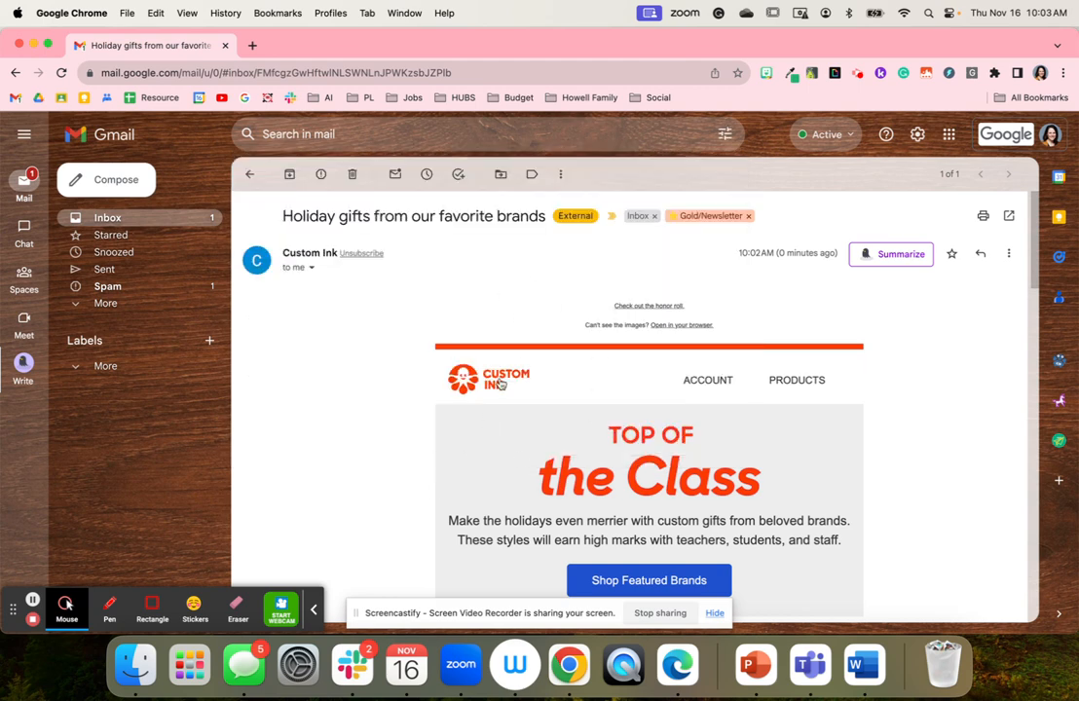
Start a filter based on the open Custom Ink message, keeping its sender as the criterion, and proceed to the filter actions
click(560, 176)
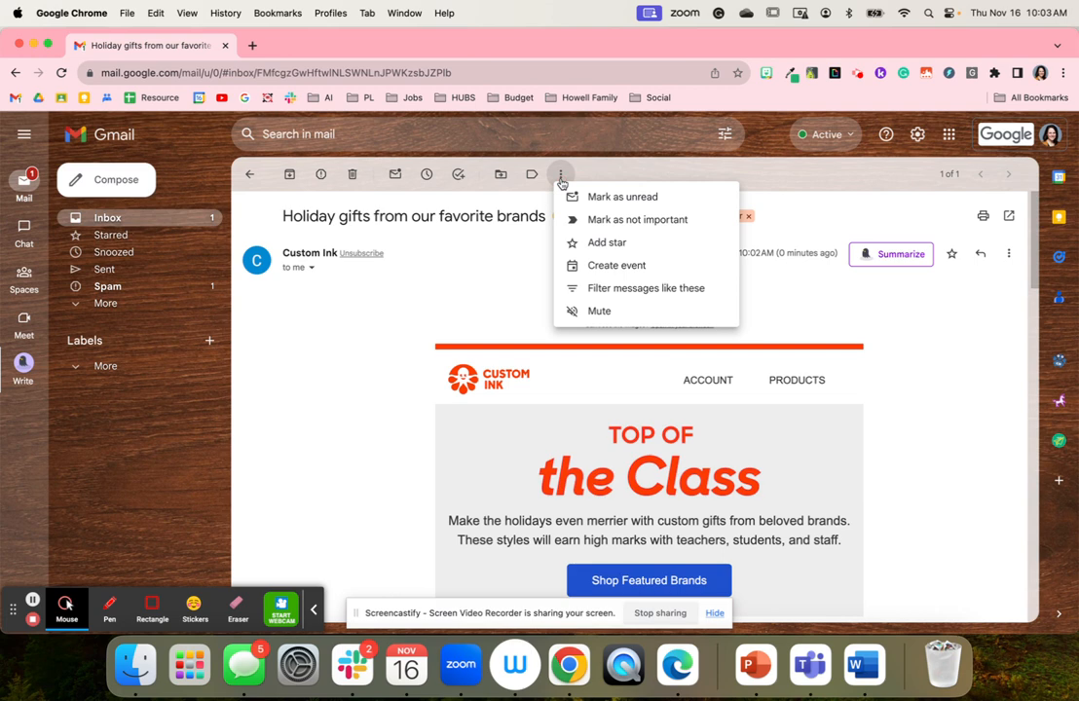
click(618, 290)
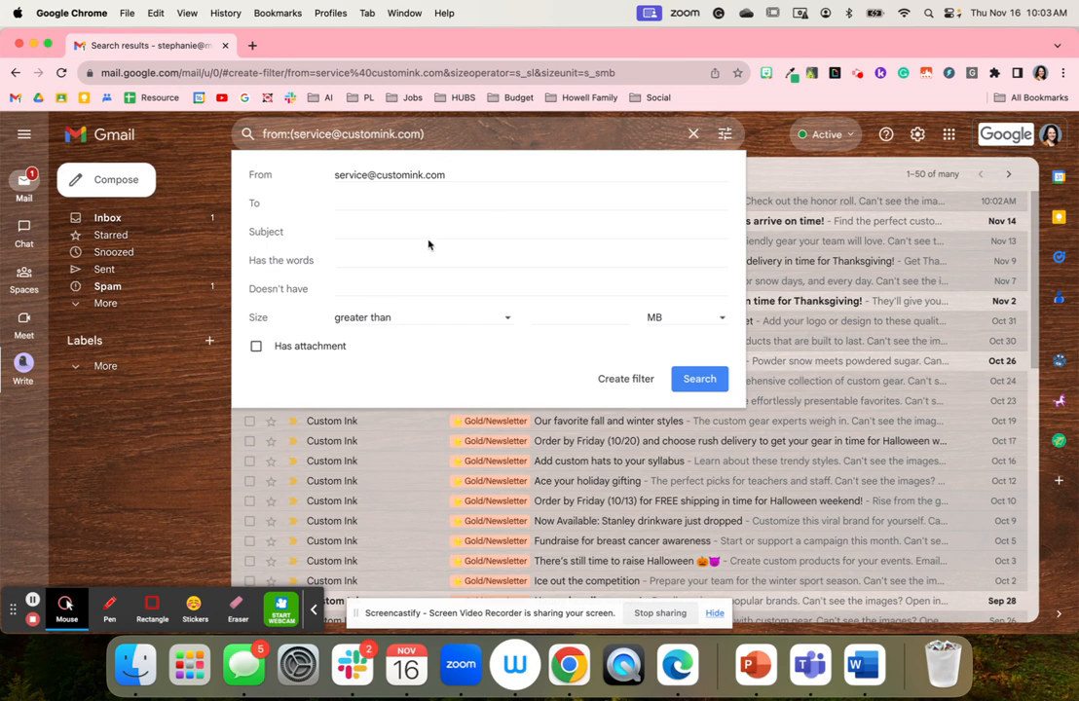
click(617, 380)
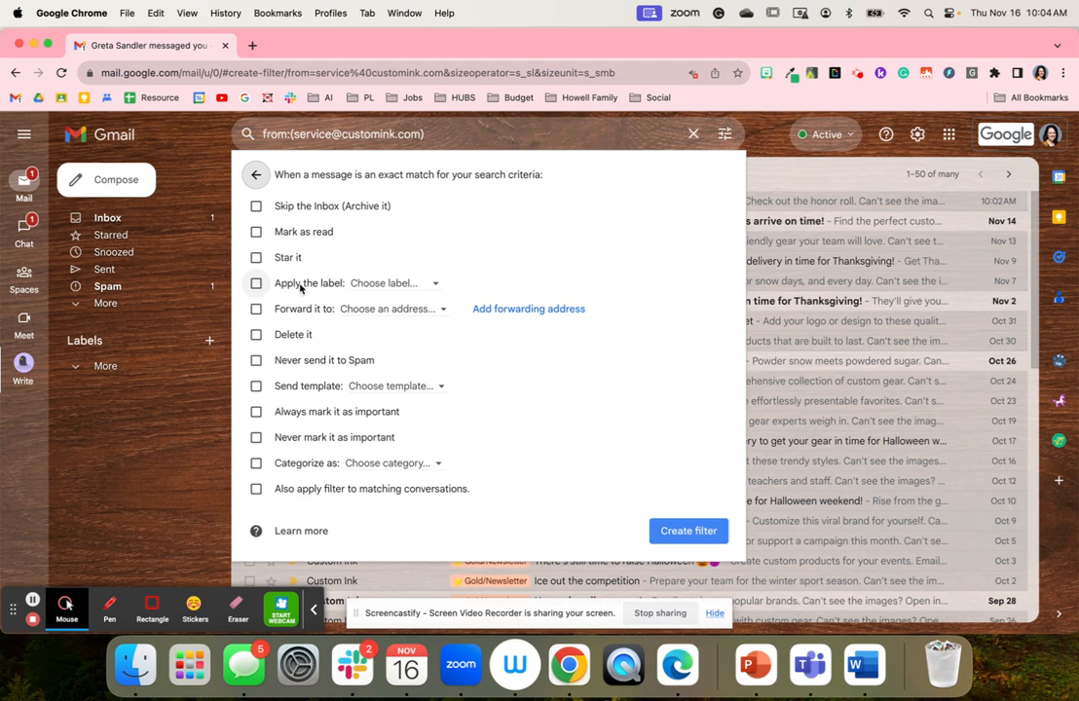
Create a new label named Custom ink and set the filter to apply it to matching messages
click(301, 288)
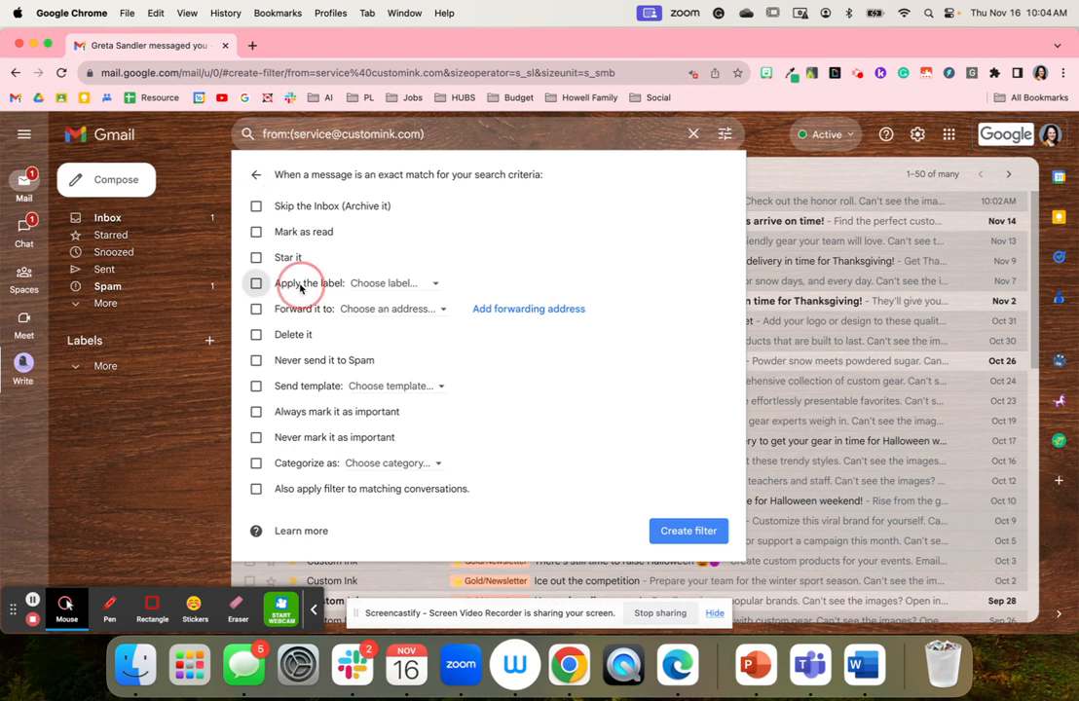
click(357, 286)
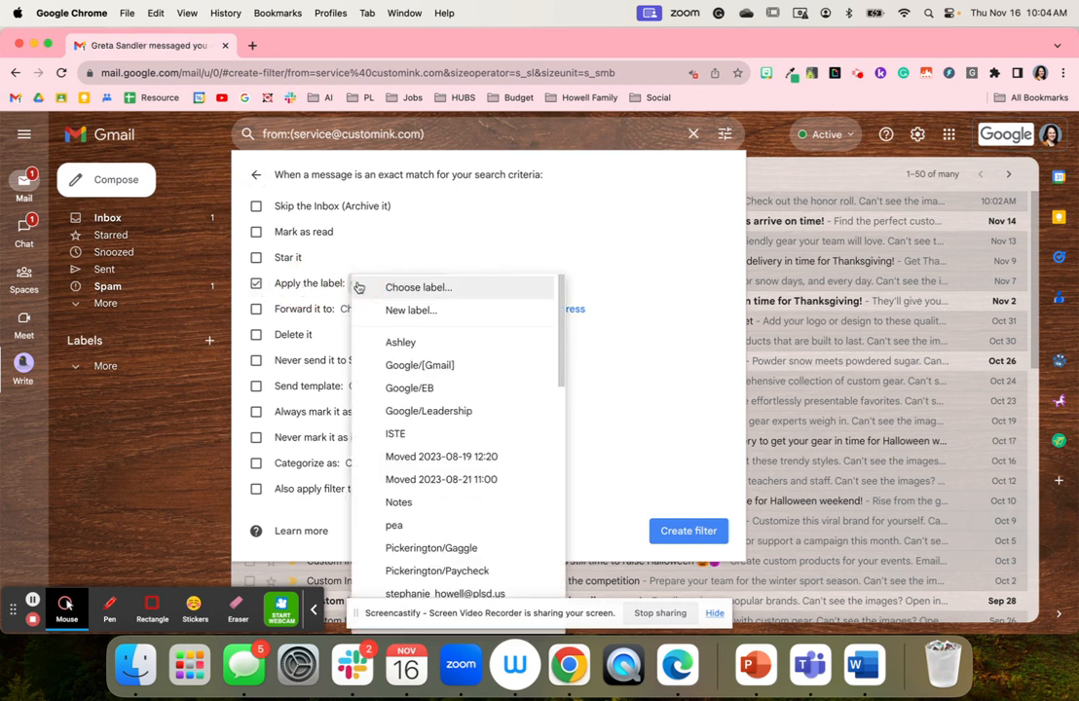
click(395, 311)
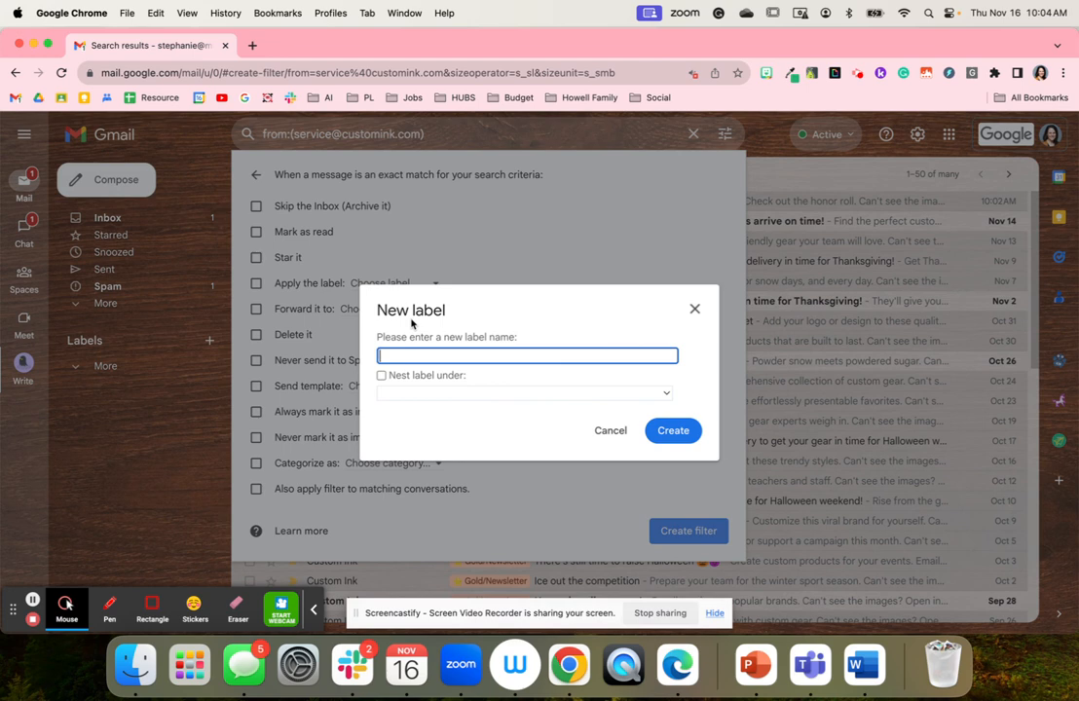
text(Custom ink)
click(671, 431)
click(397, 283)
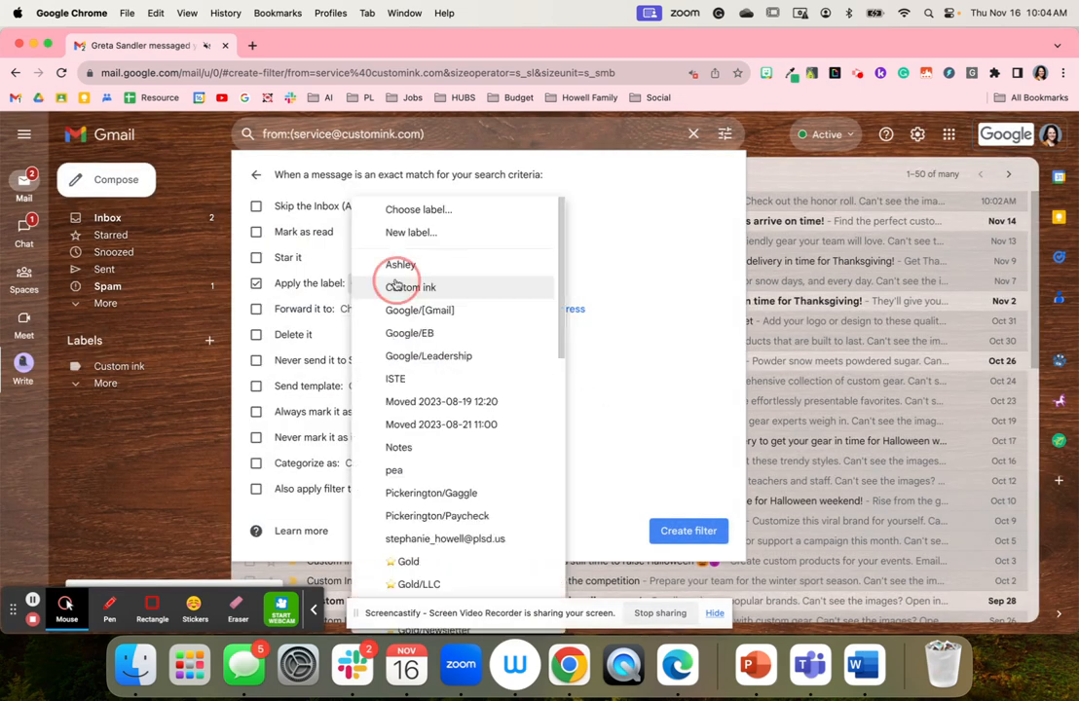
click(629, 250)
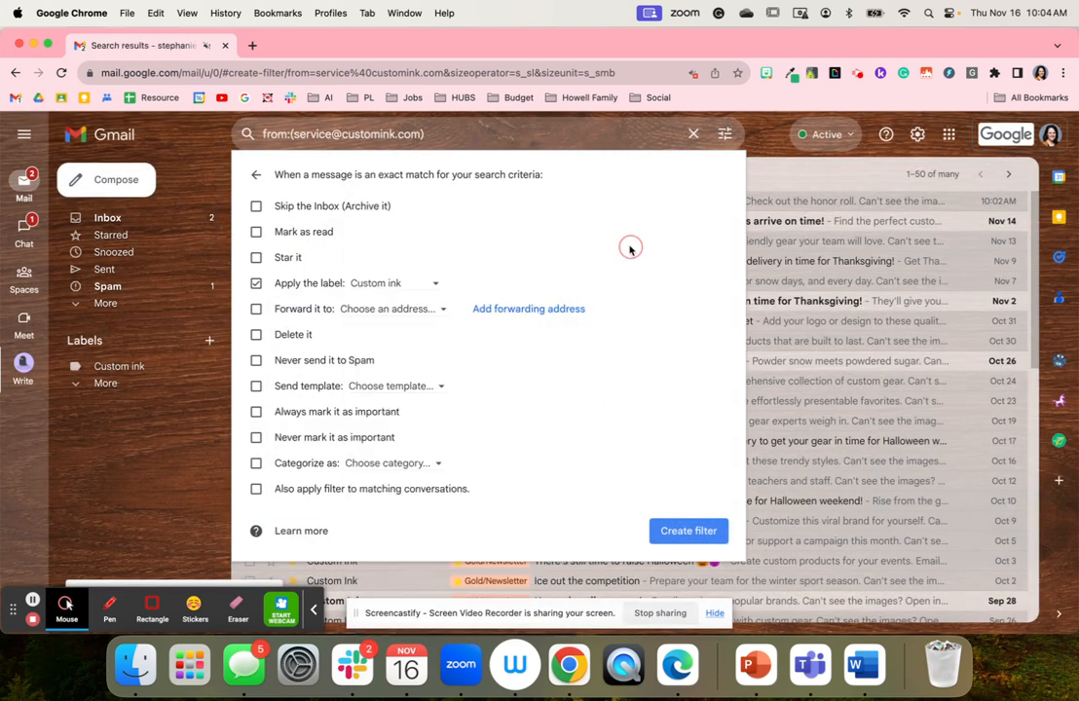
click(309, 309)
click(355, 309)
click(356, 310)
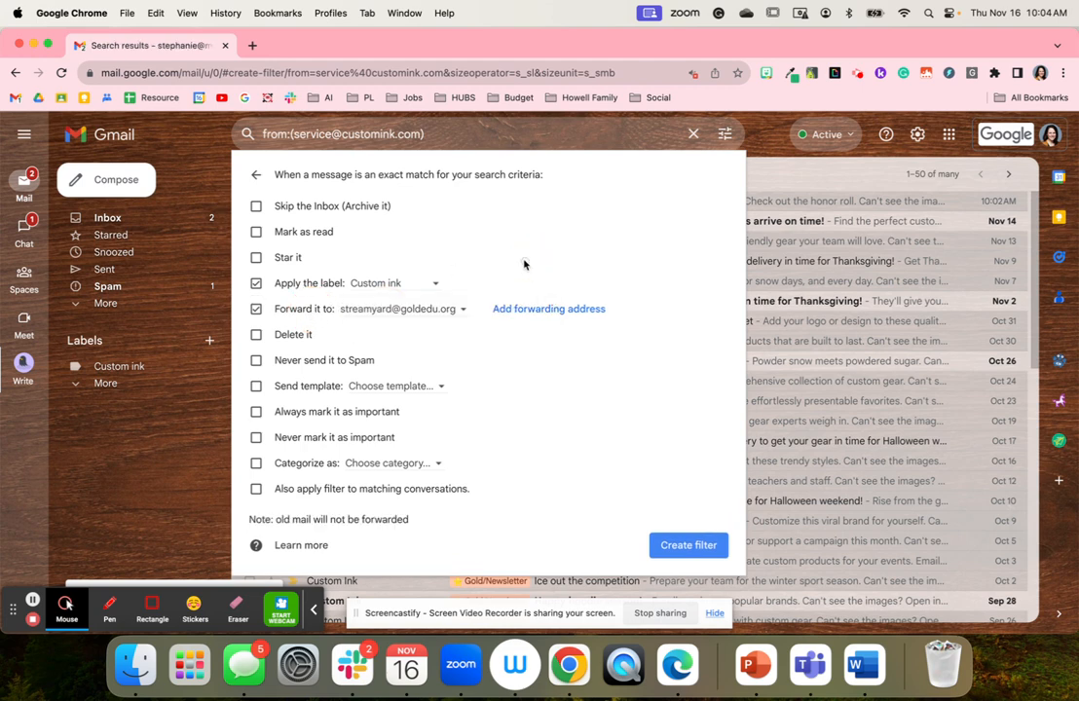
click(281, 310)
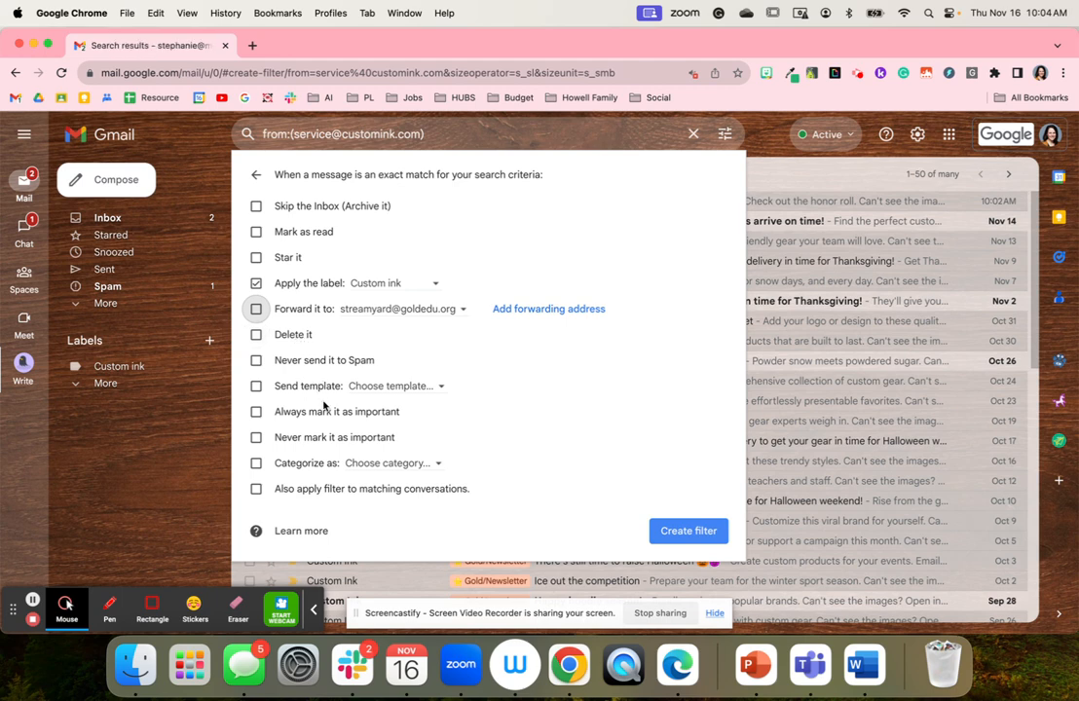
click(380, 387)
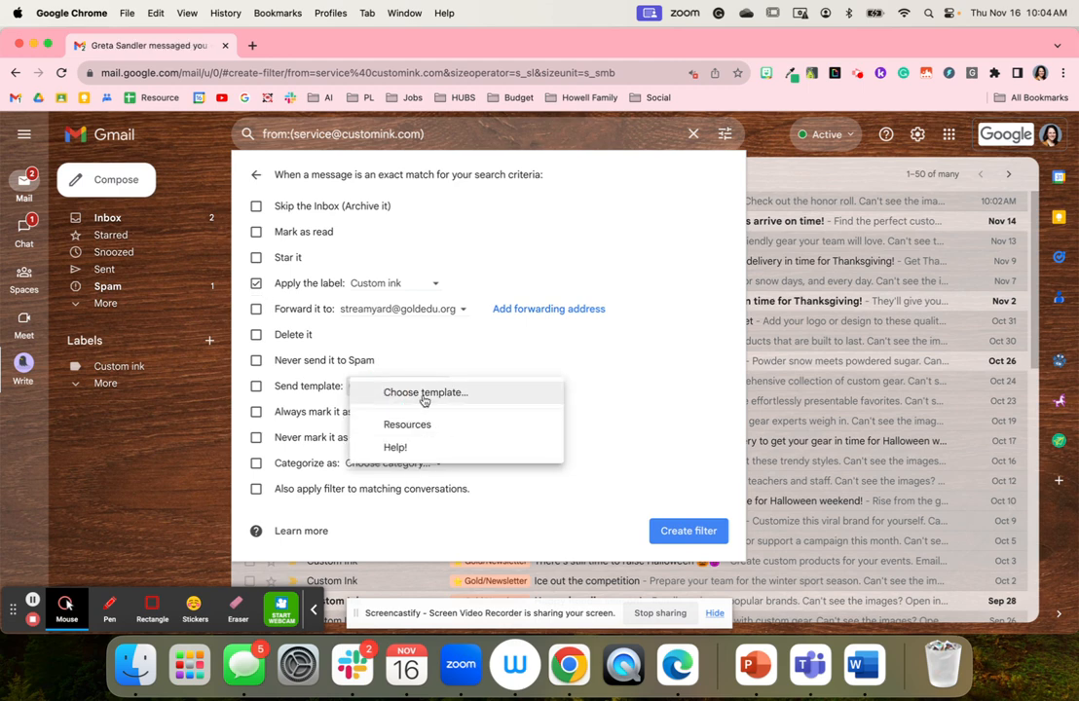
click(641, 386)
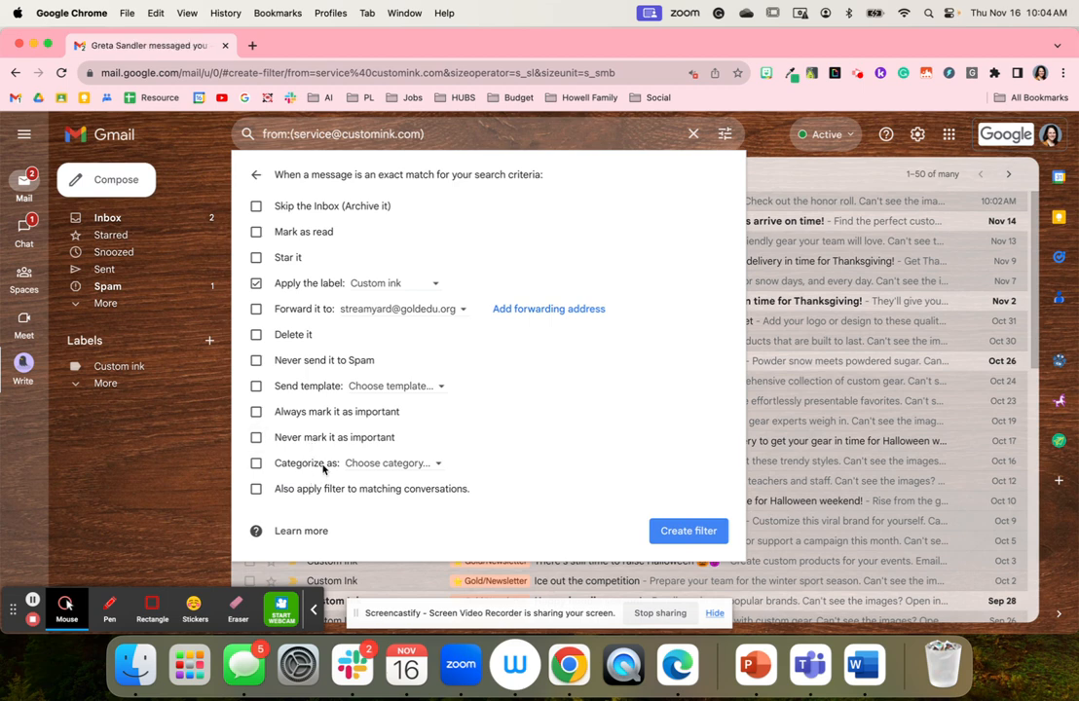
click(375, 465)
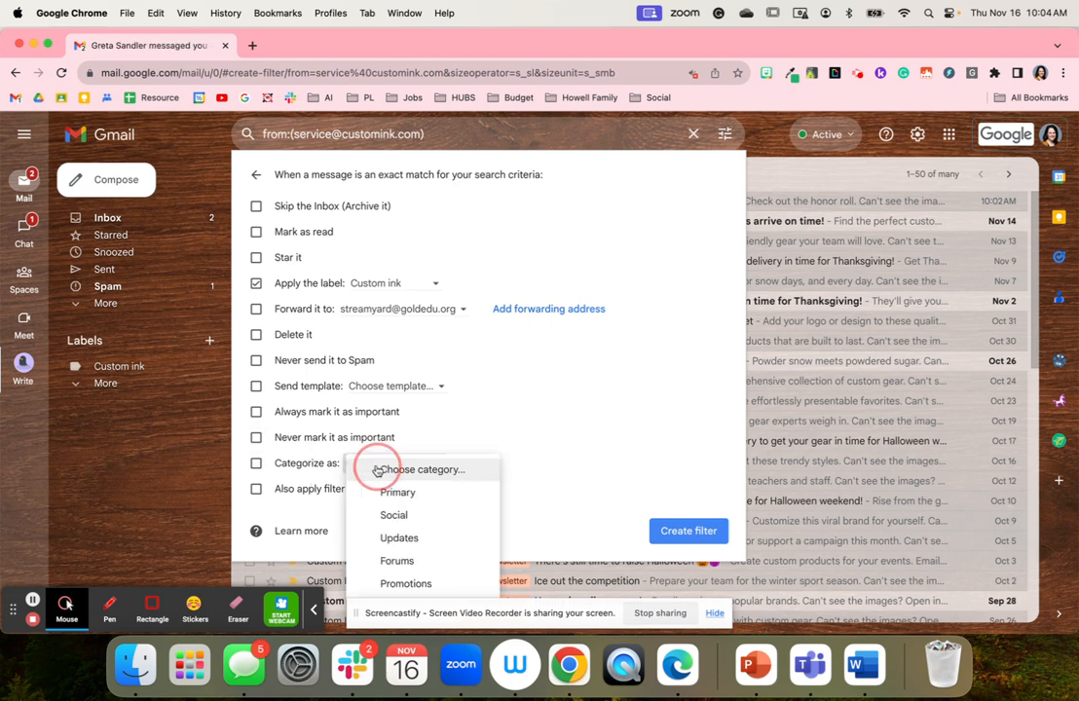
click(507, 440)
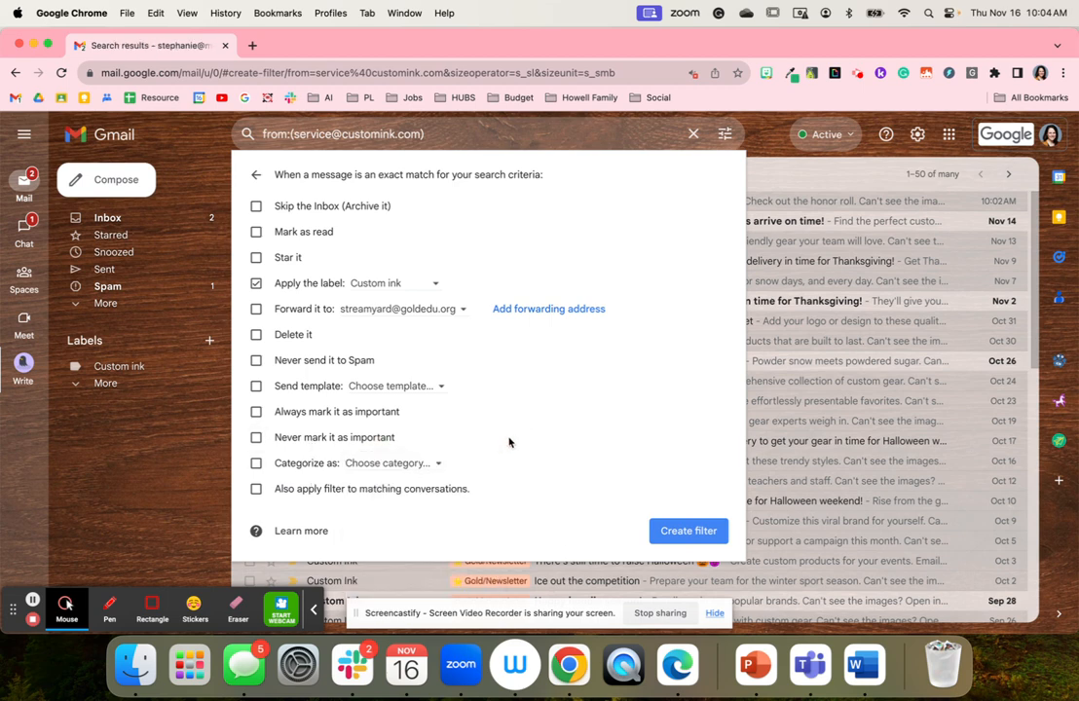
Have the filter also apply to matching conversations and create it
click(293, 491)
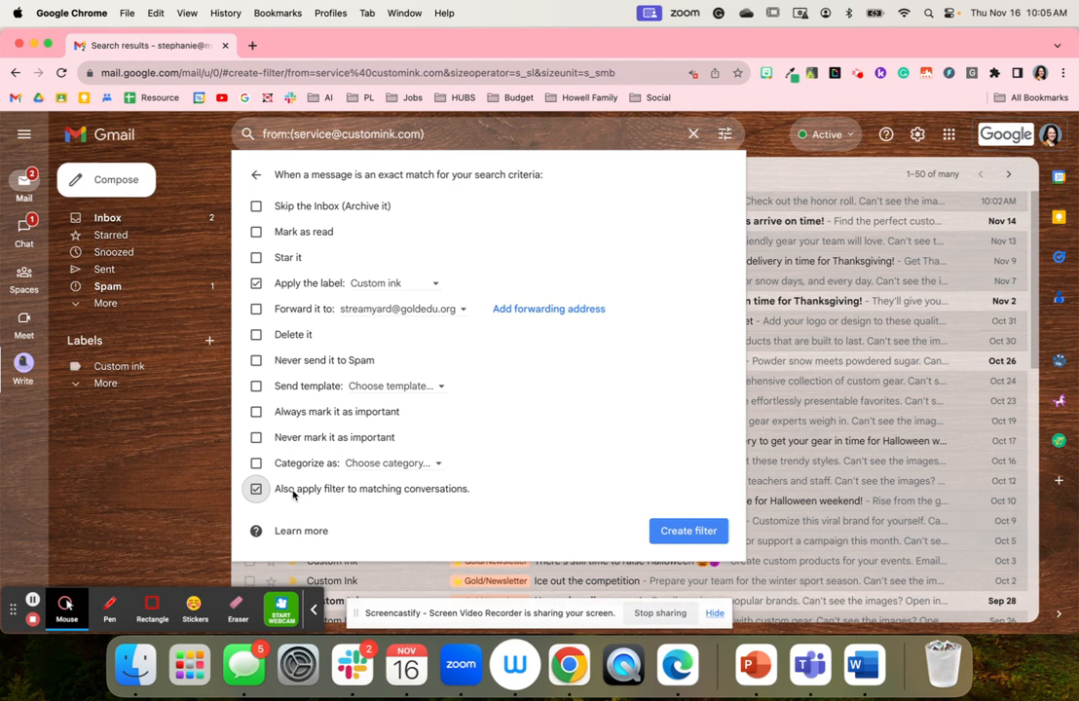
click(676, 533)
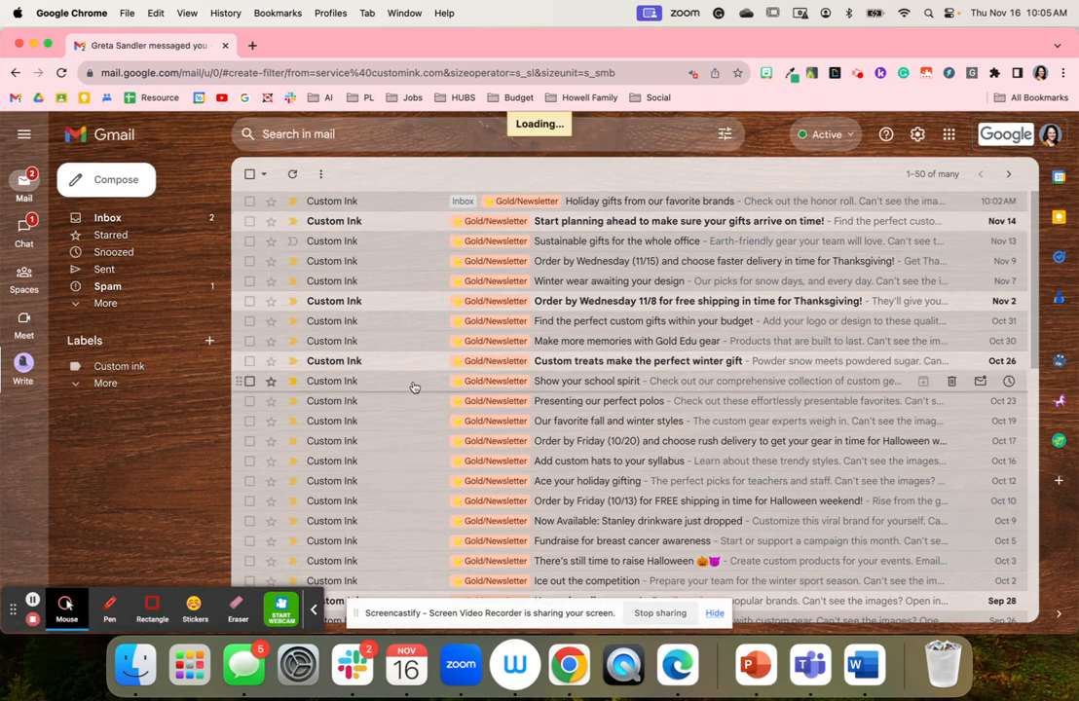
scroll(452, 398, down, 8)
scroll(452, 398, up, 8)
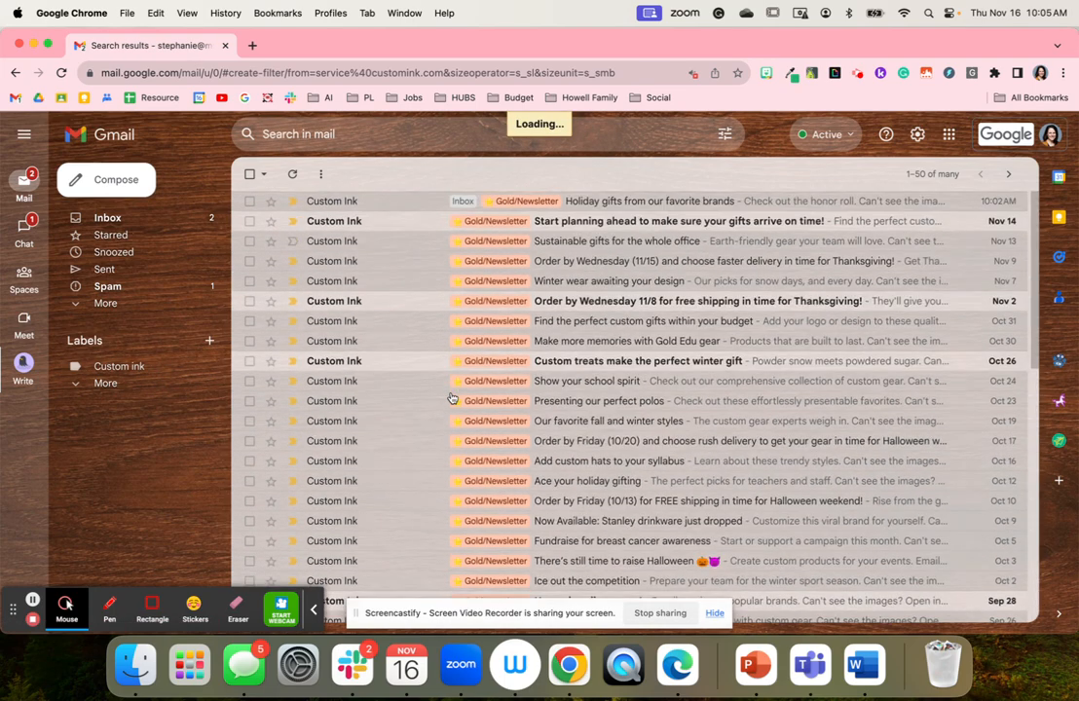
click(682, 201)
click(725, 140)
click(726, 140)
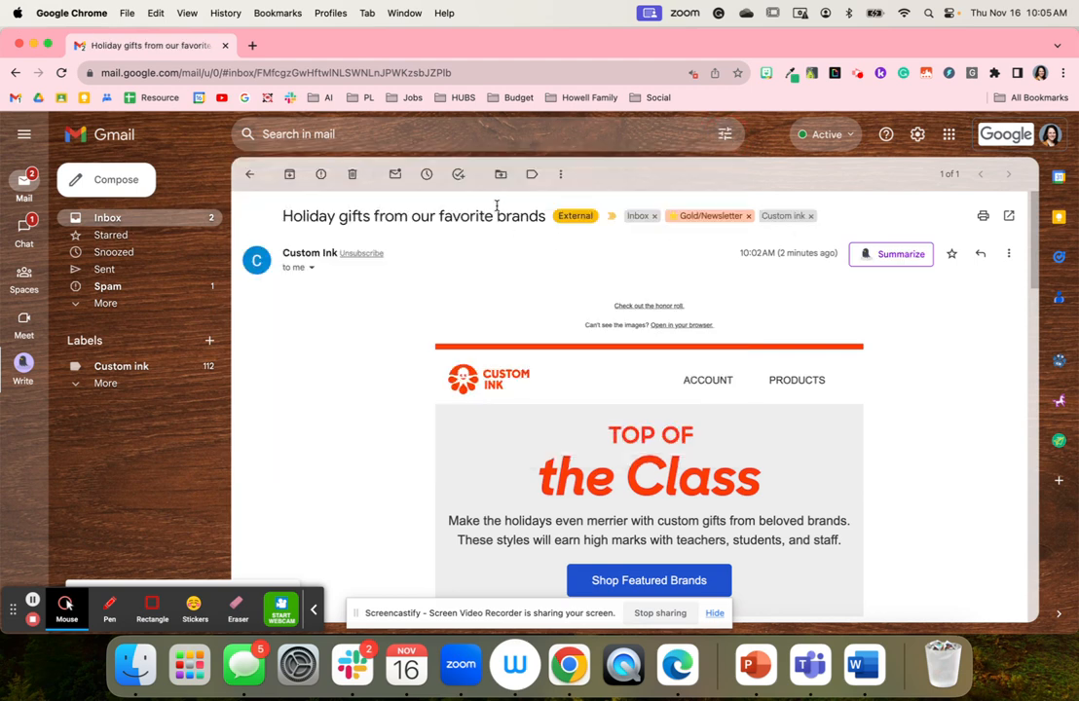
click(561, 174)
click(600, 296)
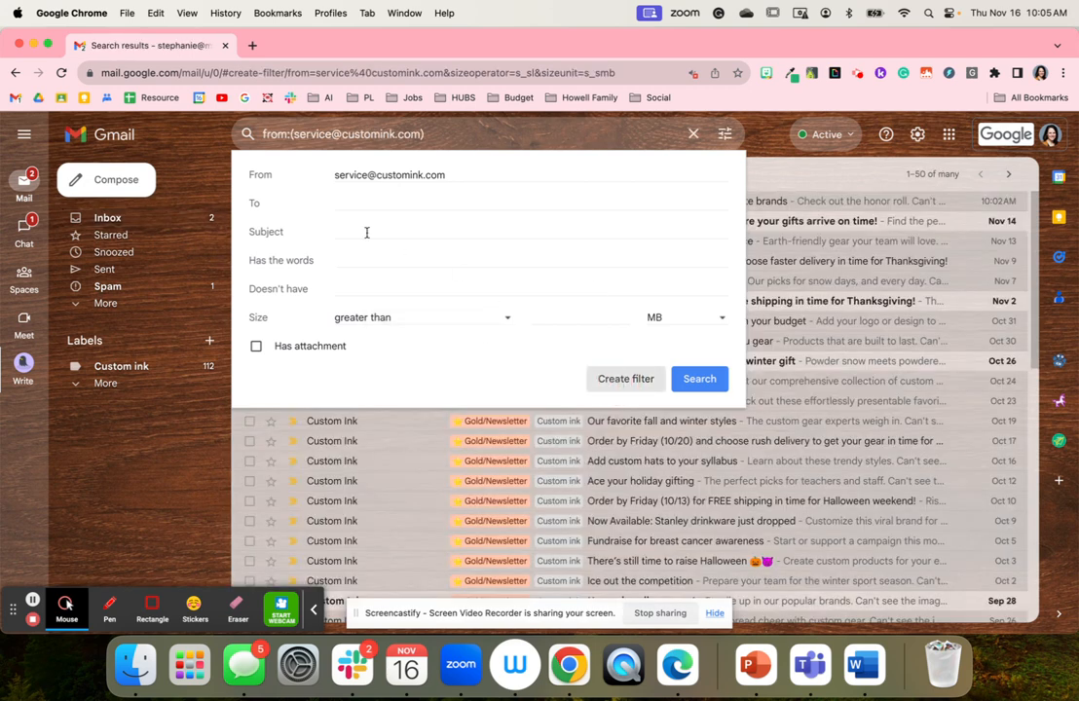
click(625, 378)
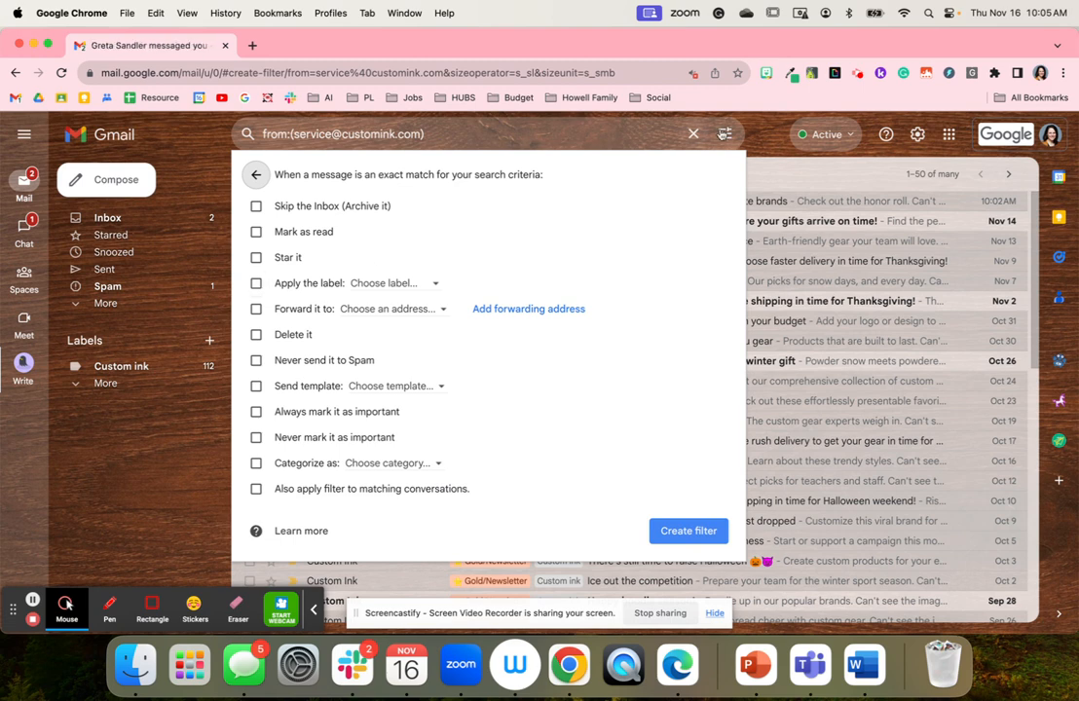
click(694, 133)
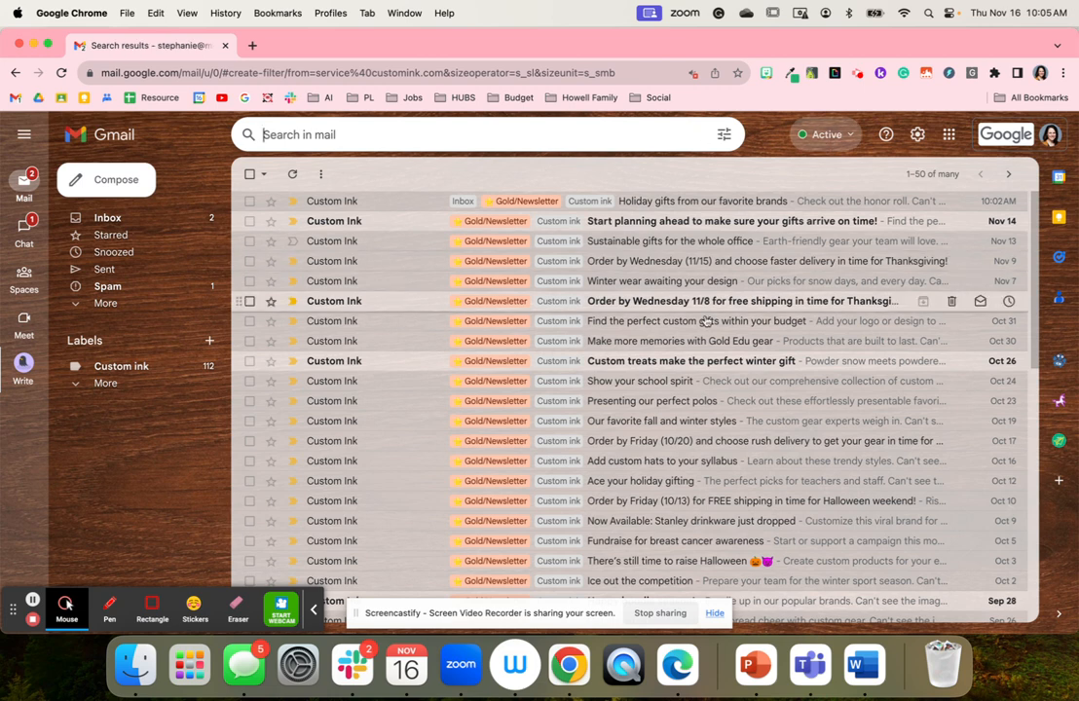
Open the Filters and Blocked Addresses settings and review the existing filters with their criteria and applied labels
click(919, 136)
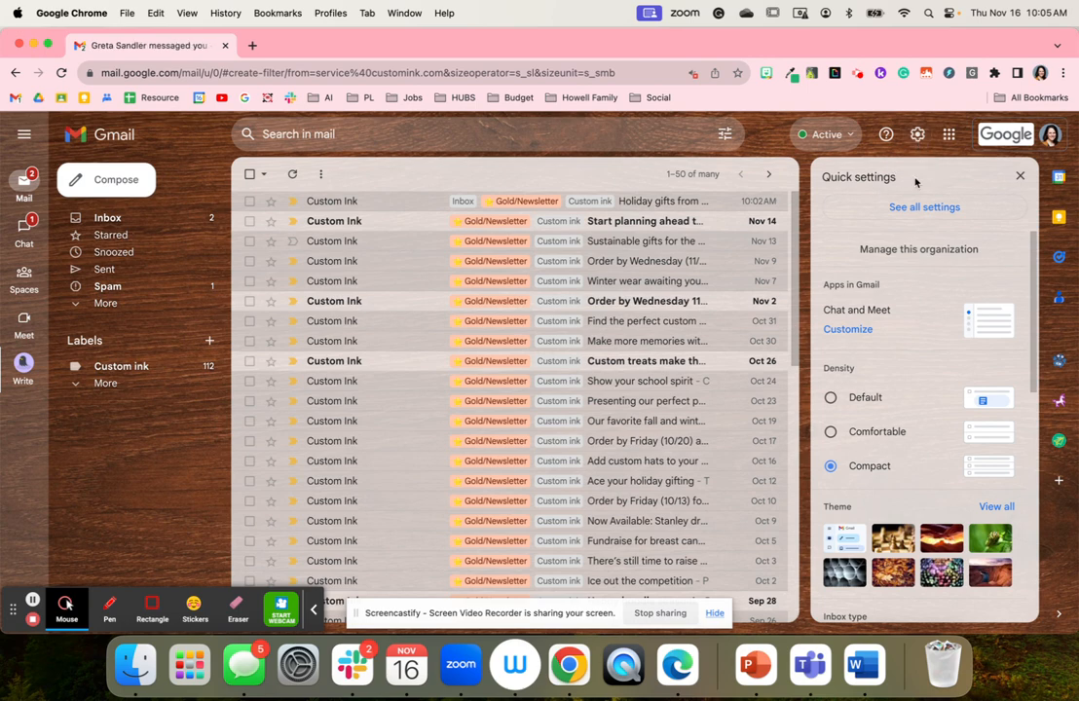
click(904, 208)
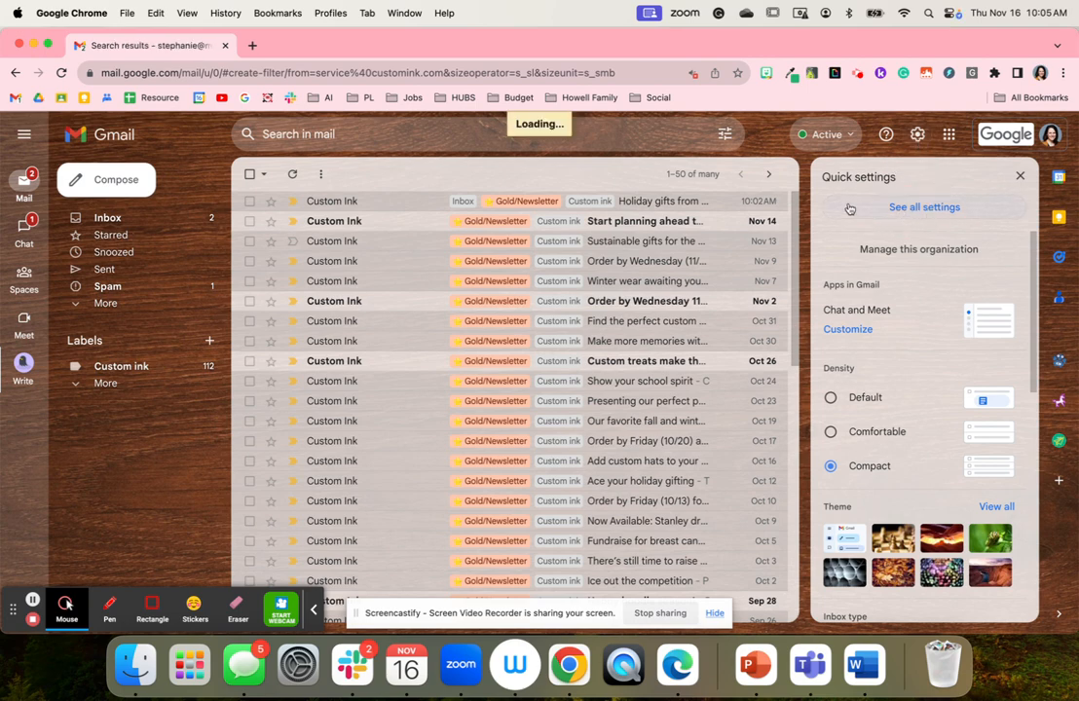
click(458, 207)
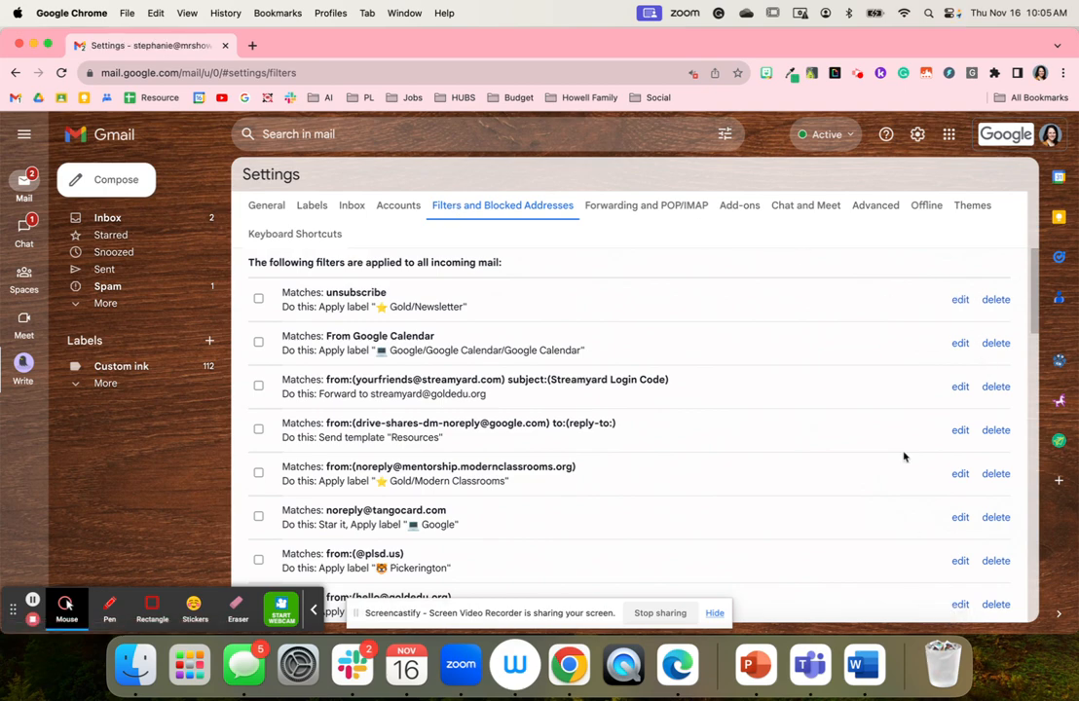
scroll(903, 453, down, 10)
scroll(903, 454, down, 5)
scroll(902, 454, up, 15)
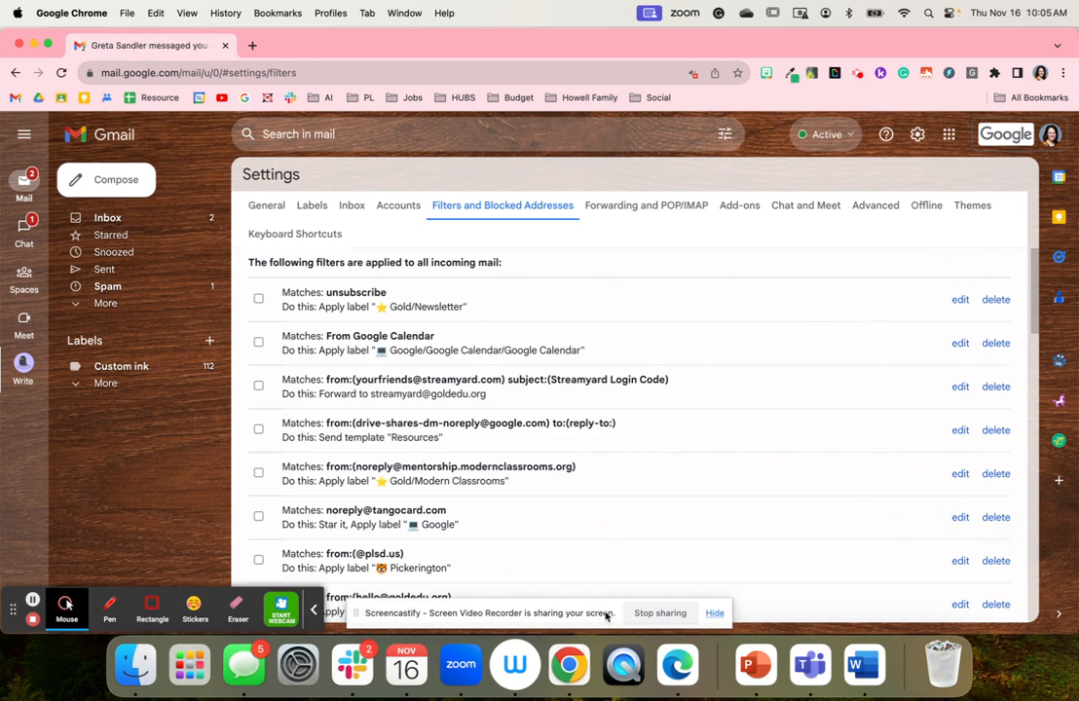
double_click(354, 293)
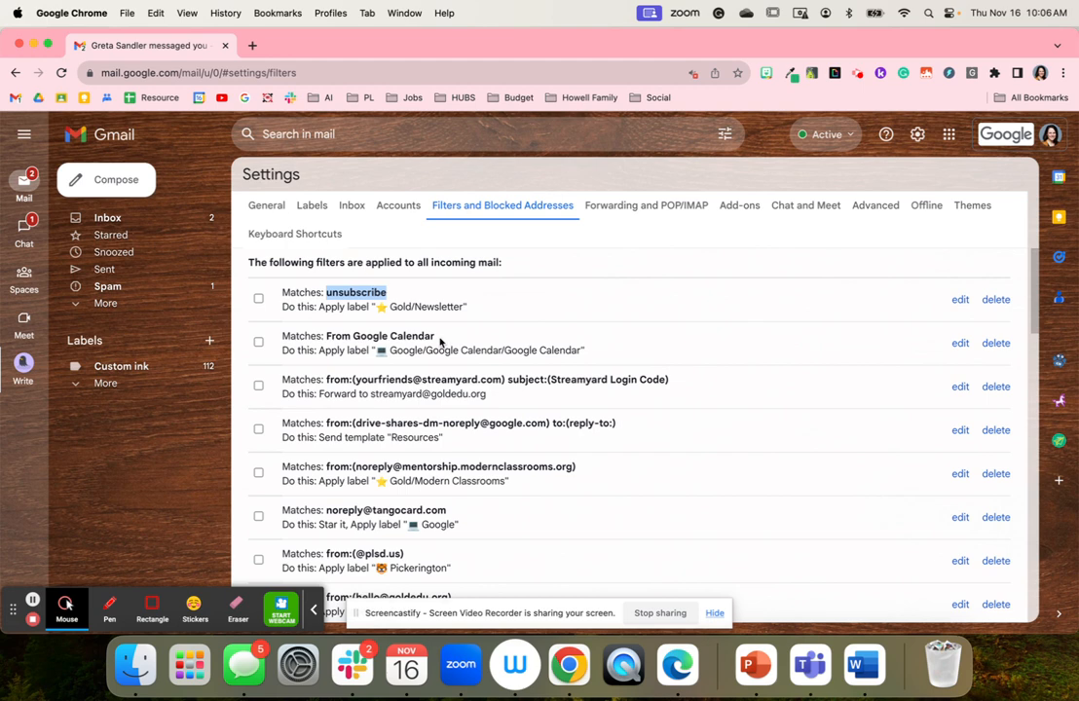
drag(384, 352, 586, 357)
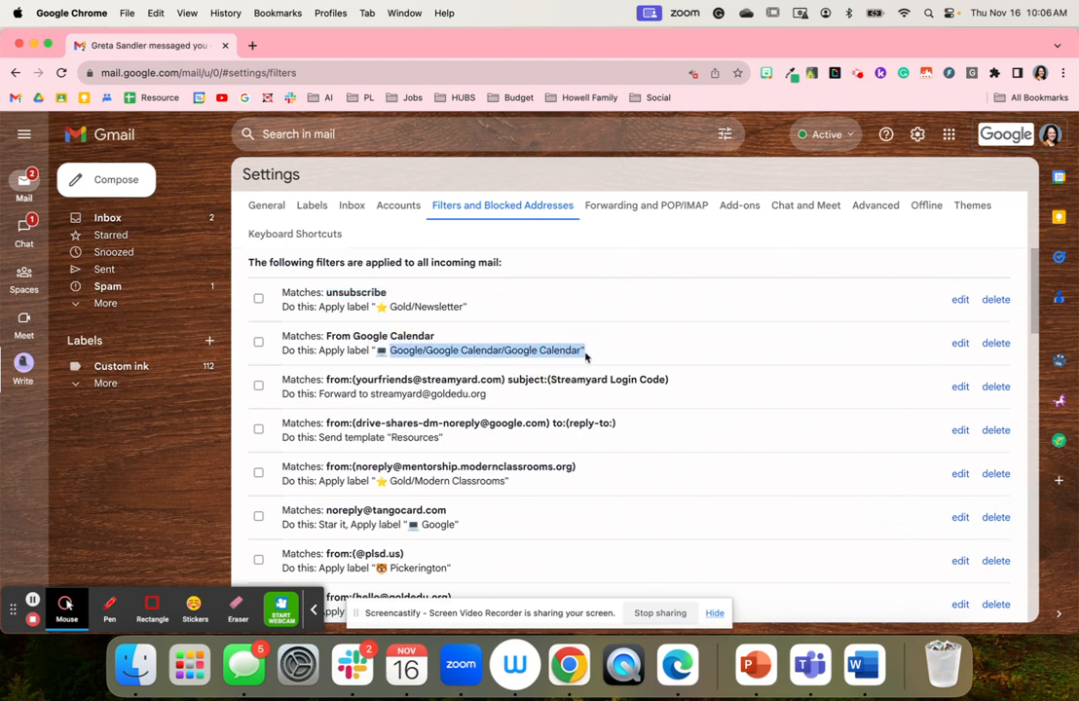